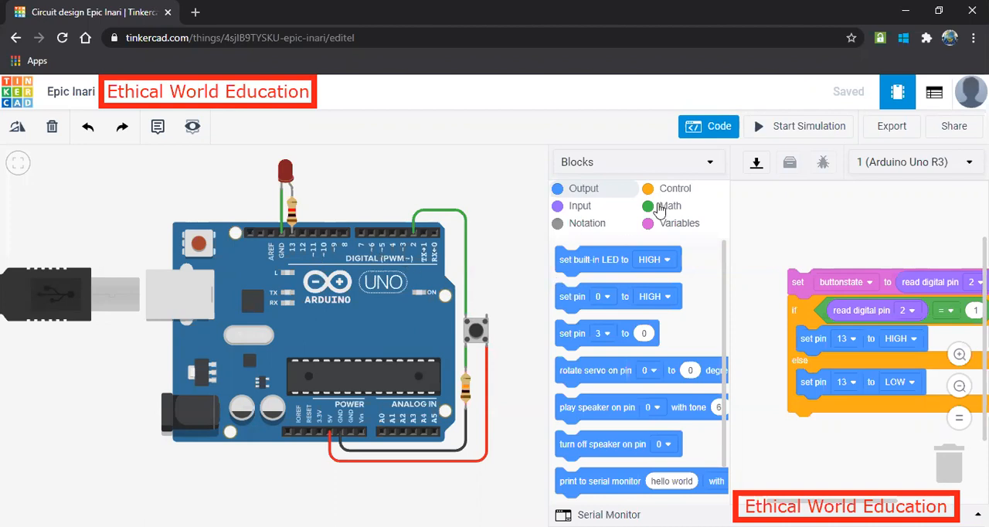
Run the simulation of the existing button circuit, operate the pushbutton to test the LED, and stop the simulation.
click(789, 129)
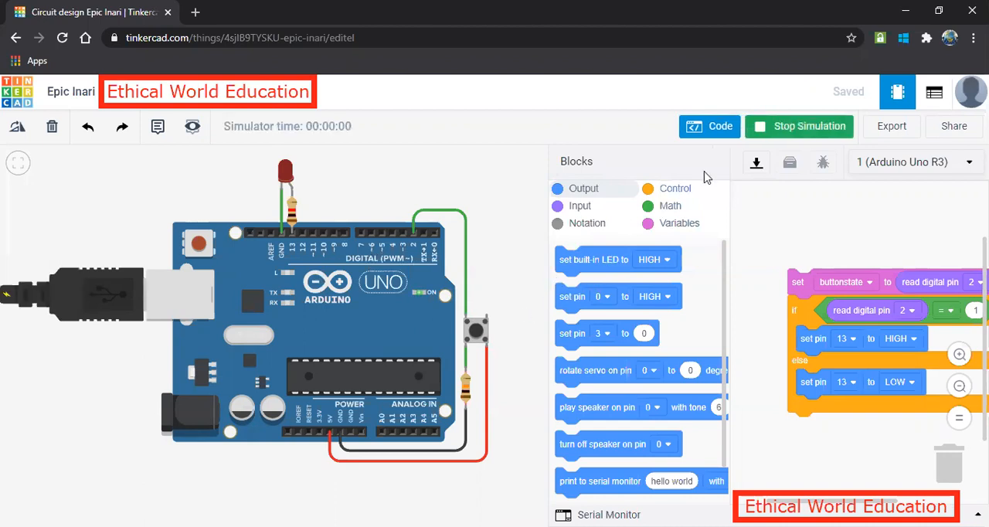
click(476, 333)
drag(475, 334, 471, 330)
click(477, 334)
click(783, 132)
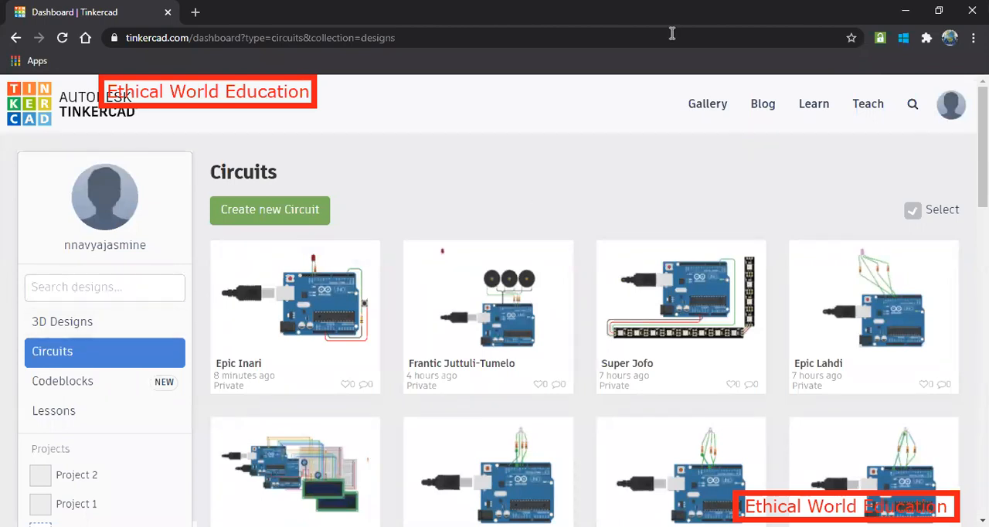
Create a new circuit and place the Arduino Blink starter in the workspace.
click(253, 215)
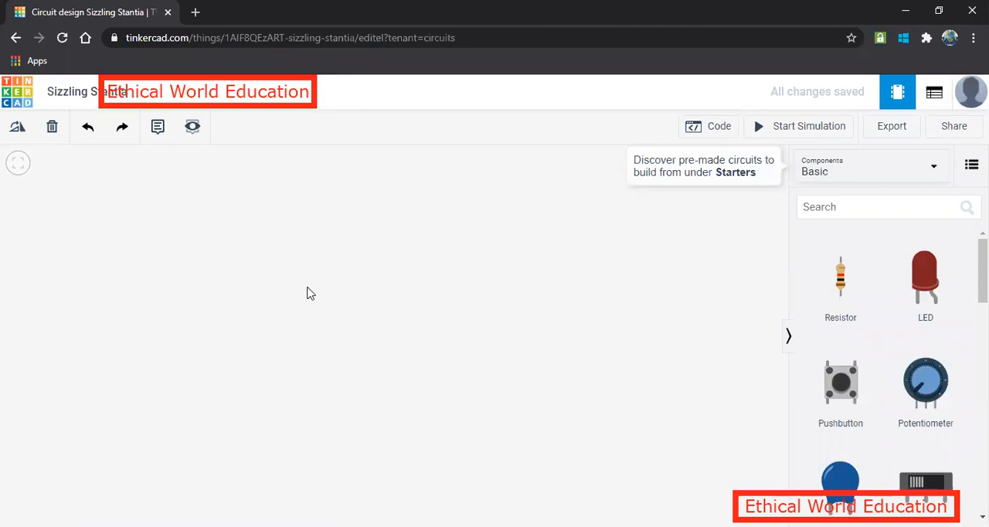
click(853, 170)
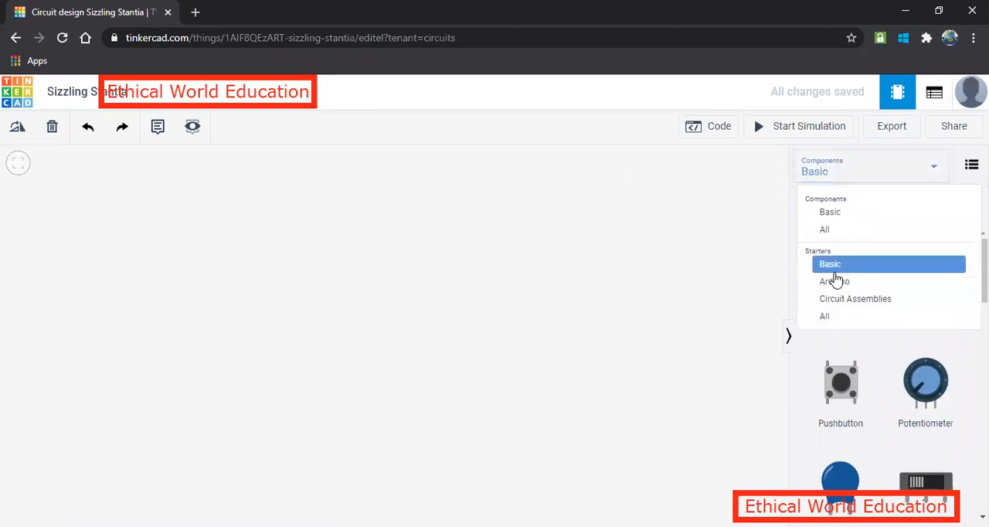
click(833, 283)
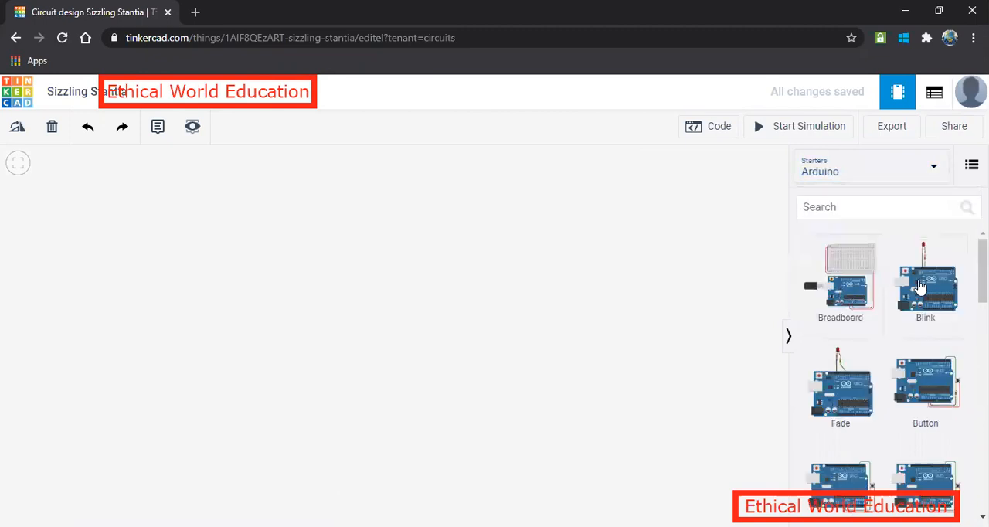
click(167, 319)
drag(188, 324, 265, 393)
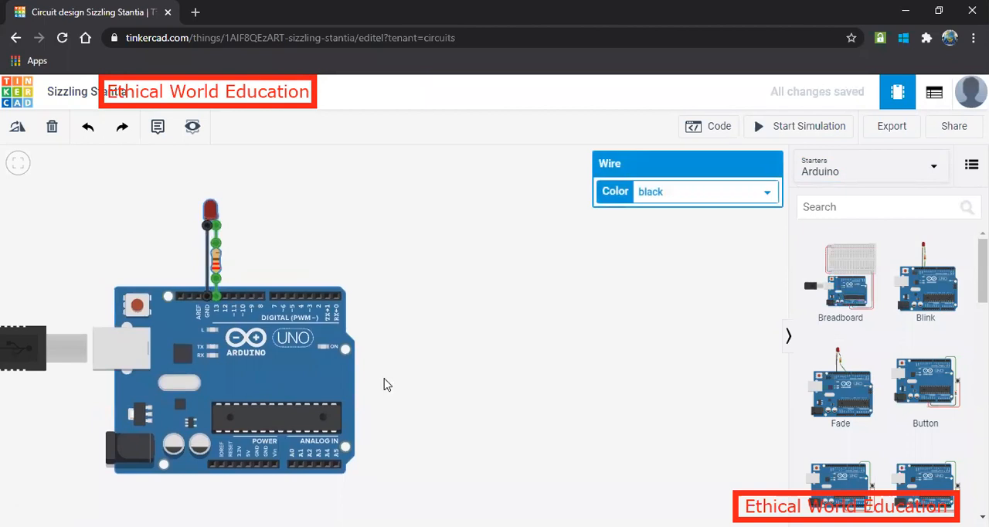
Add a pushbutton and a resistor from the basic components beside the Arduino board.
click(832, 166)
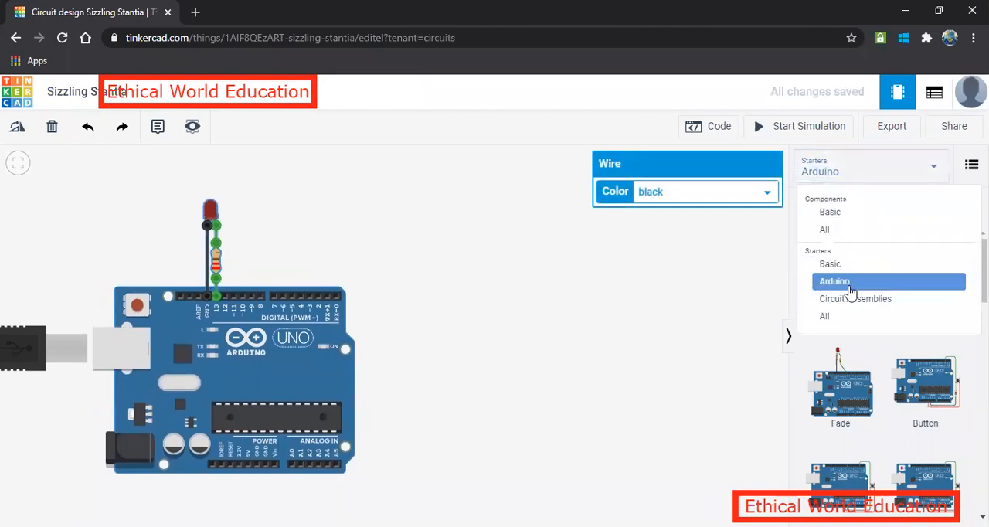
click(833, 213)
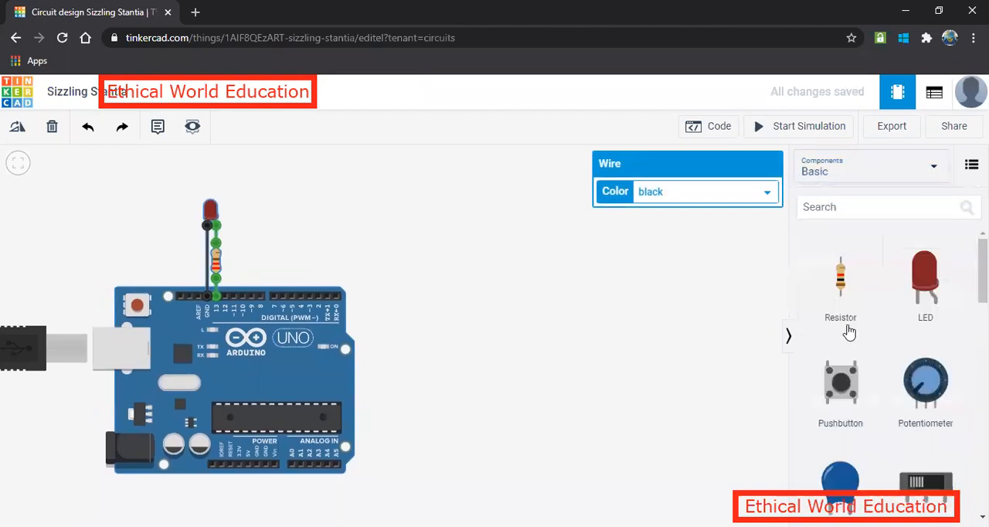
drag(837, 375, 427, 244)
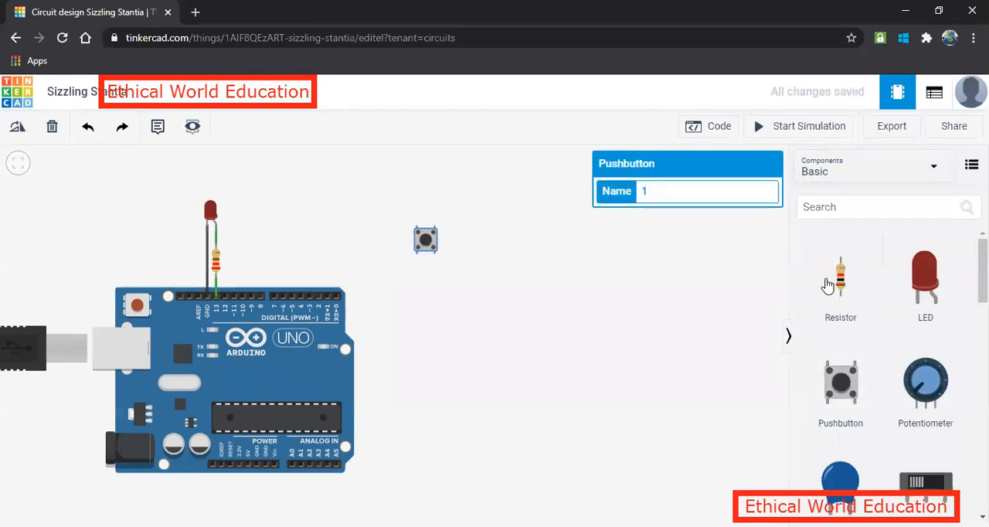
drag(841, 286, 415, 306)
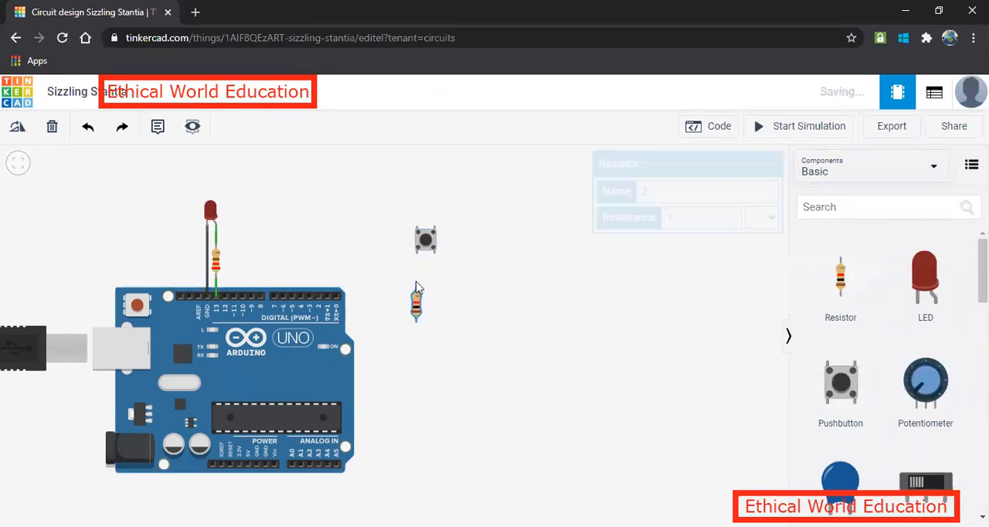
Arrange the pushbutton beside the Arduino board with the new resistor just below its Terminal 1a.
click(427, 242)
drag(430, 240, 429, 364)
drag(422, 268, 398, 275)
drag(414, 335, 389, 375)
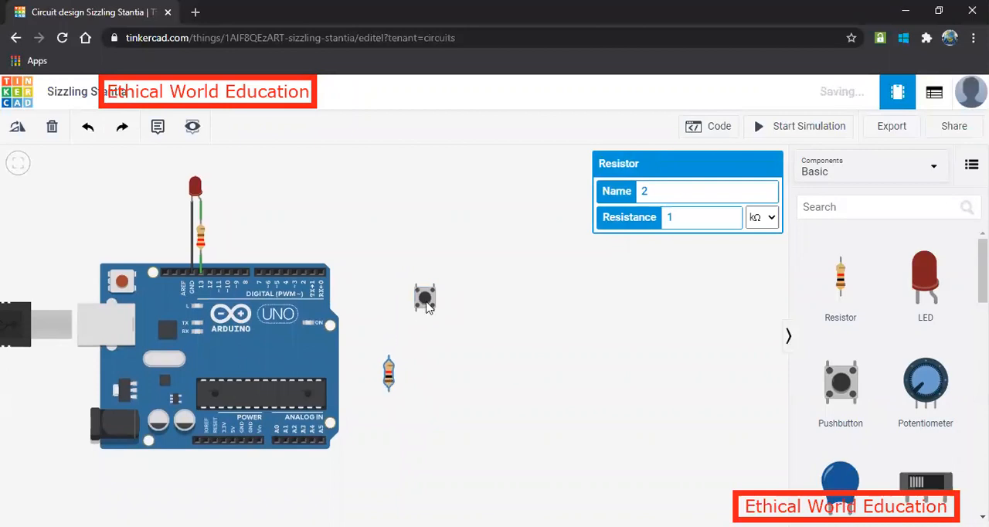
click(435, 297)
drag(434, 297, 409, 305)
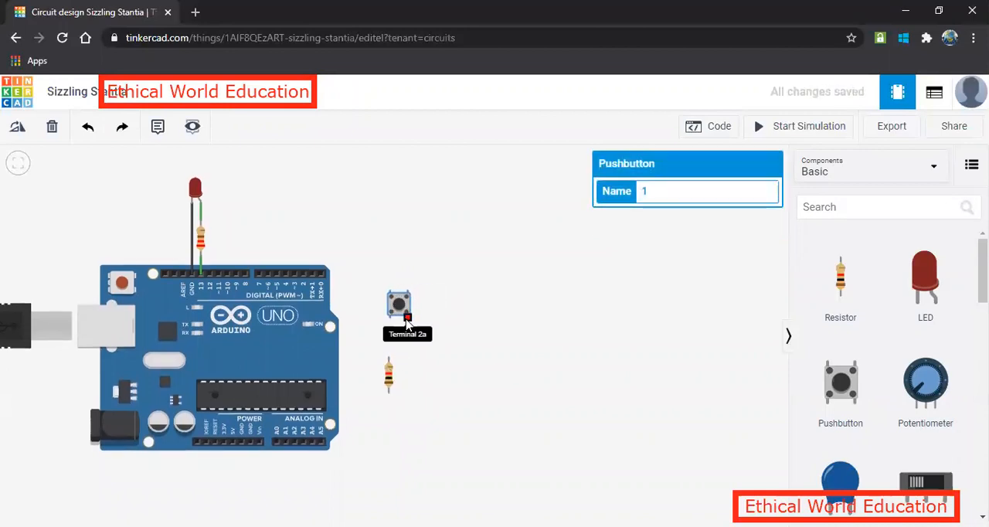
key(r)
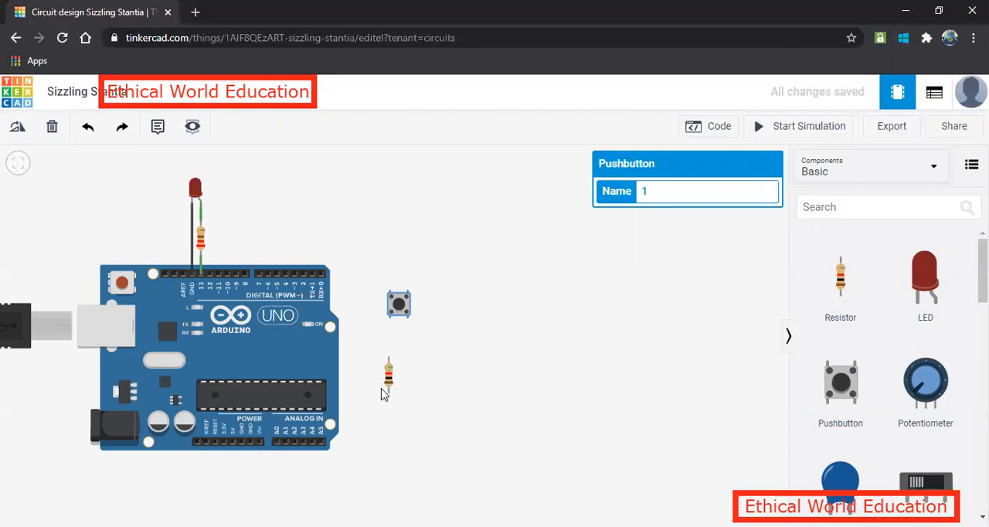
drag(390, 379, 390, 367)
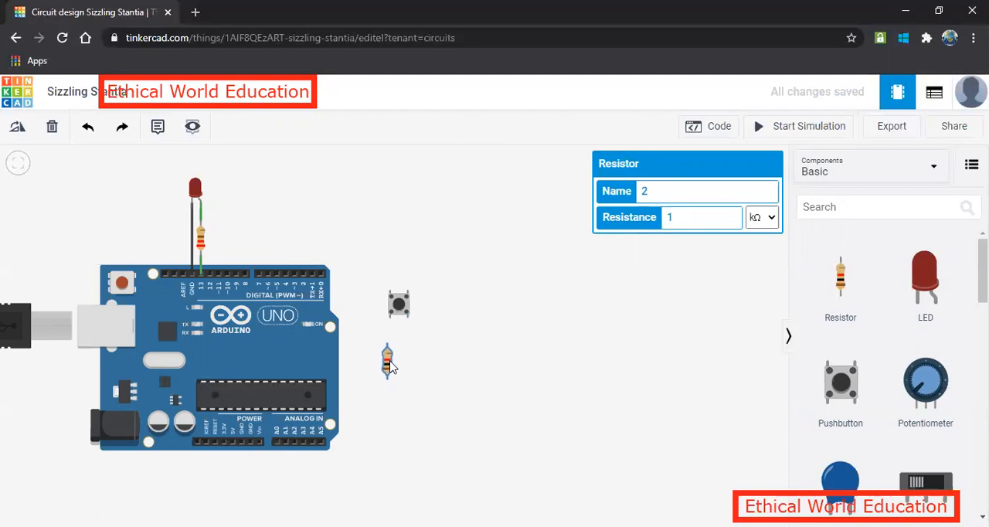
Wire the pushbutton's Terminal 2a to the Arduino's 5V pin, routing the wire around the board's lower edge.
click(407, 323)
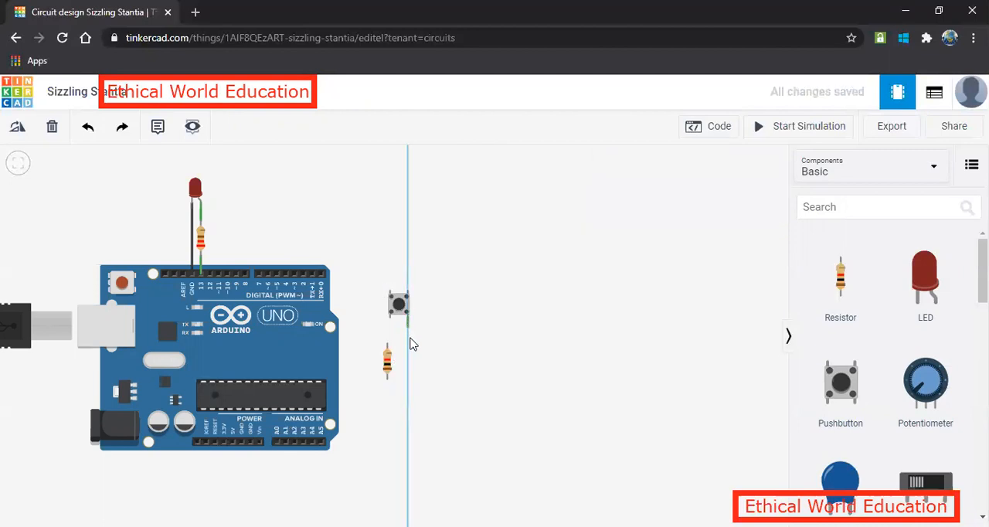
click(407, 461)
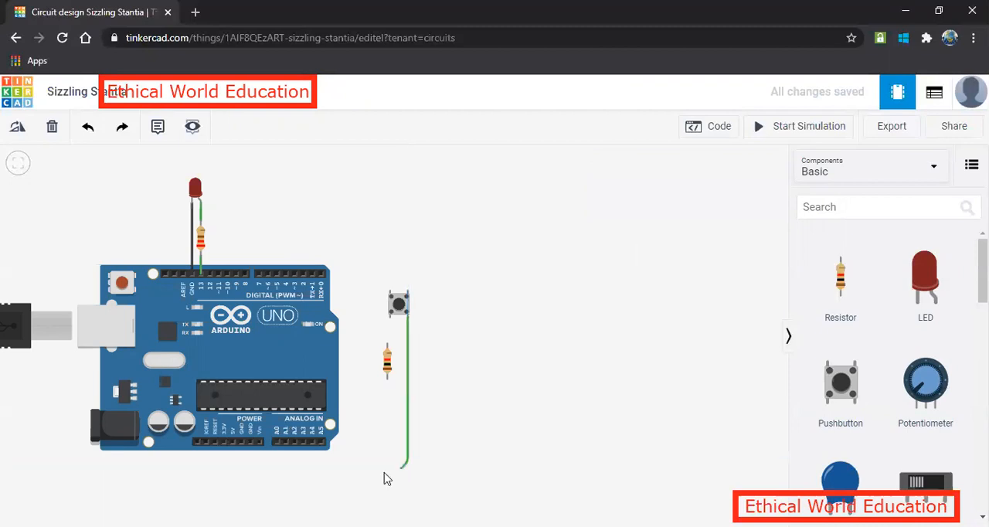
click(232, 444)
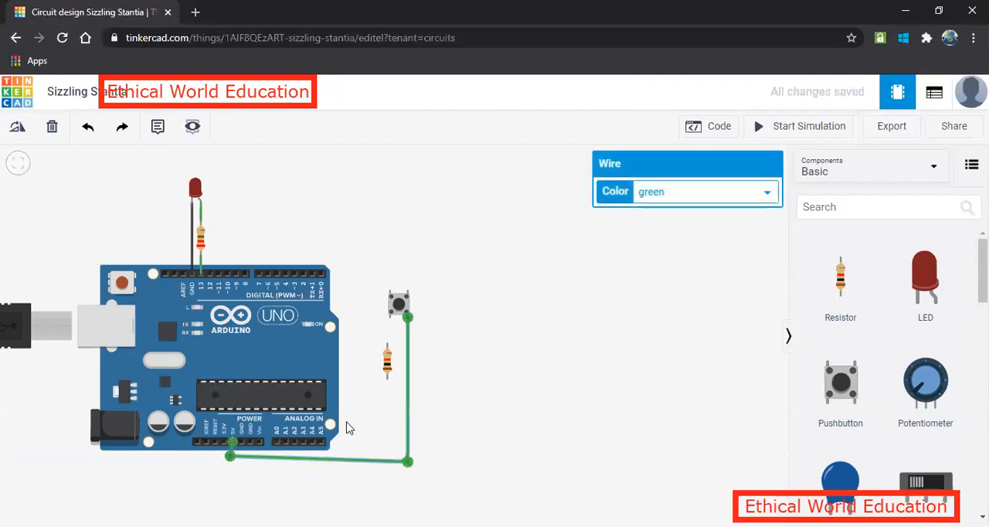
Wire the pushbutton's Terminal 1a to the resistor's upper end and the resistor's lower end to a power-header GND pin.
click(391, 314)
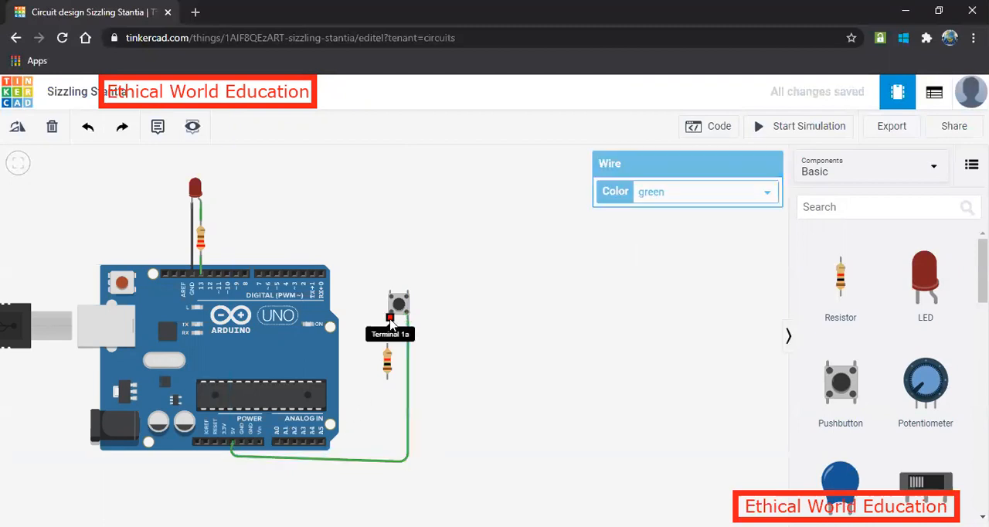
click(388, 349)
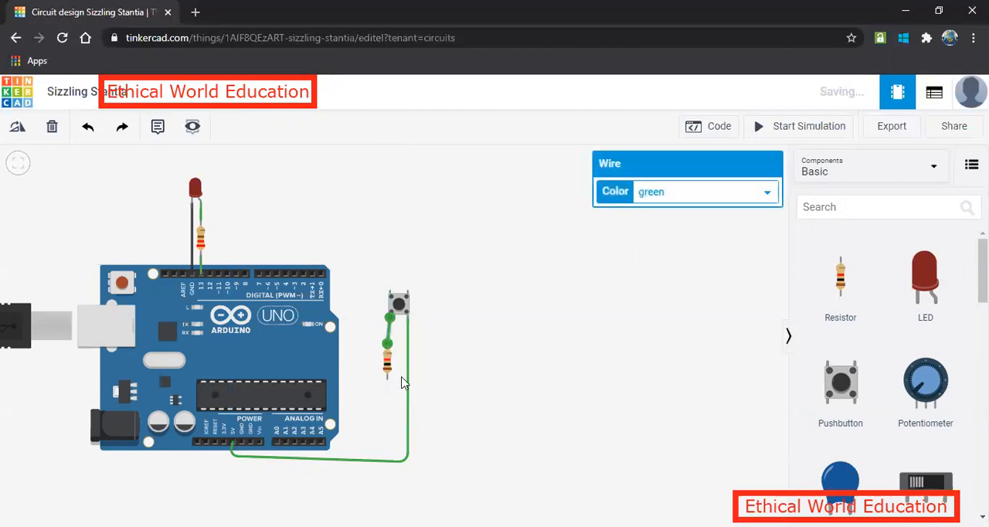
click(387, 375)
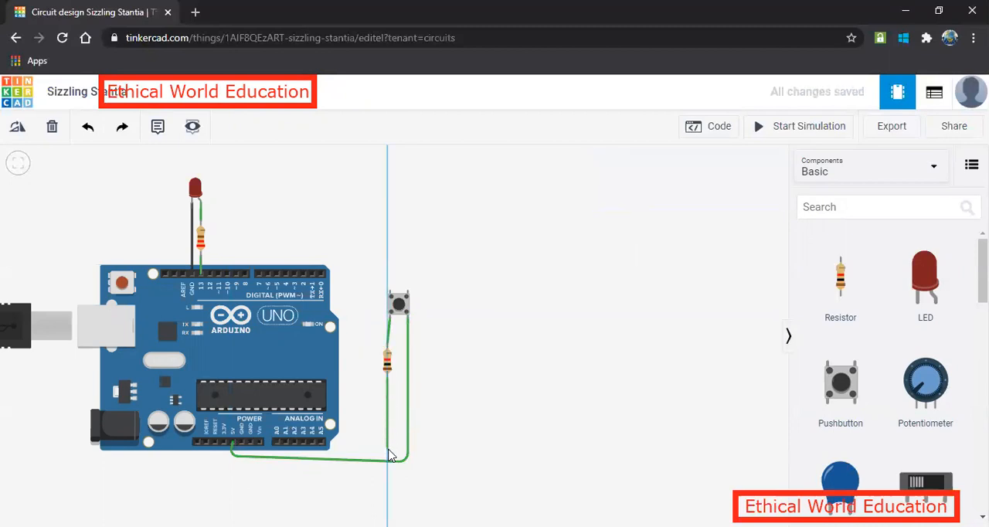
click(372, 483)
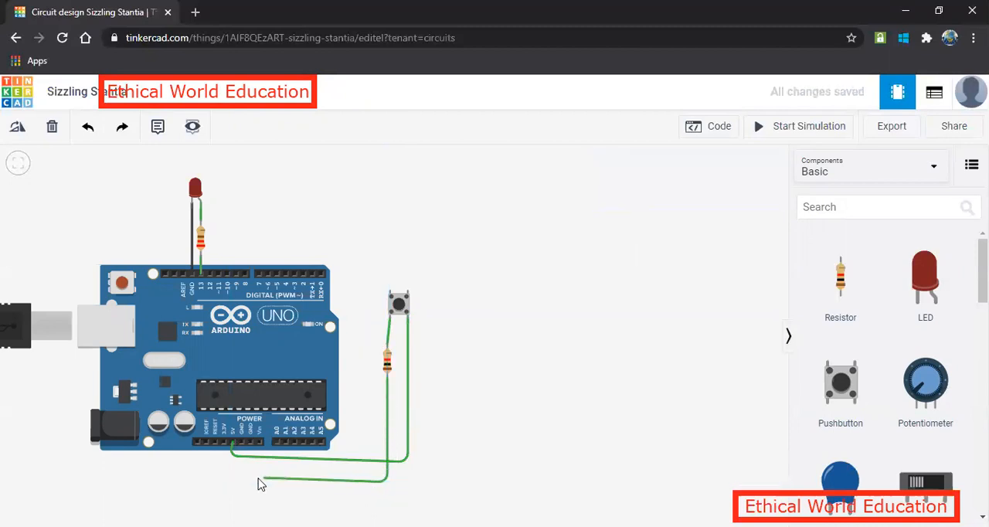
click(244, 471)
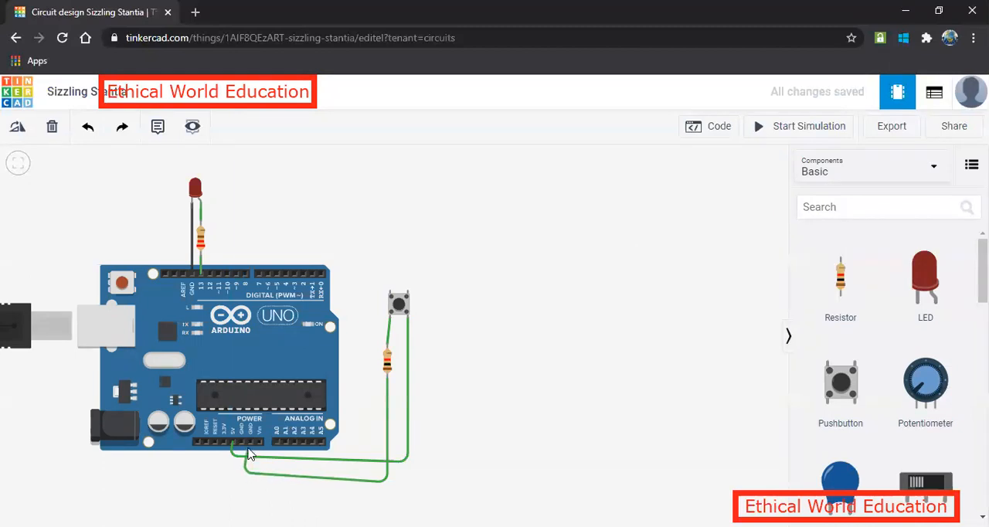
click(249, 442)
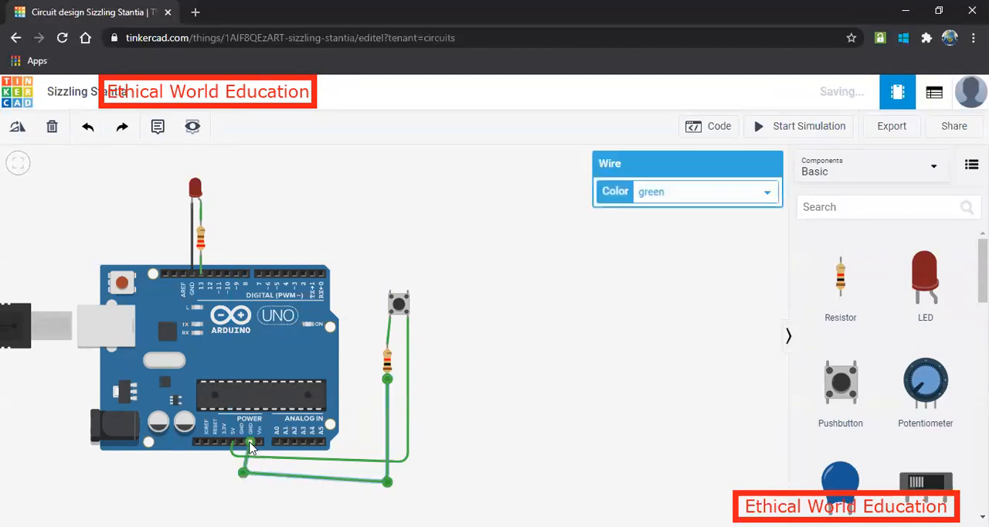
Wire the pushbutton's Terminal 1b to the Arduino's digital pin 2, routing the wire above the board.
click(390, 293)
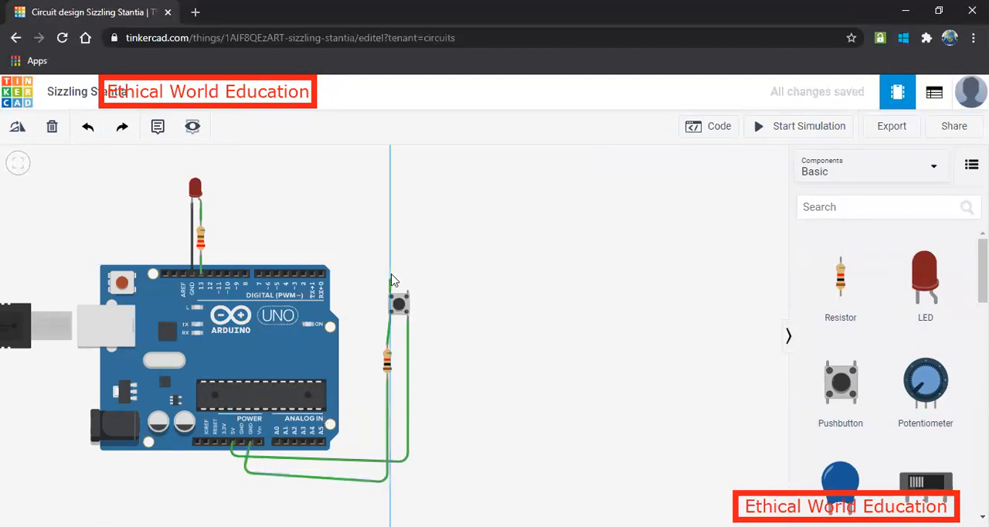
click(391, 229)
click(306, 229)
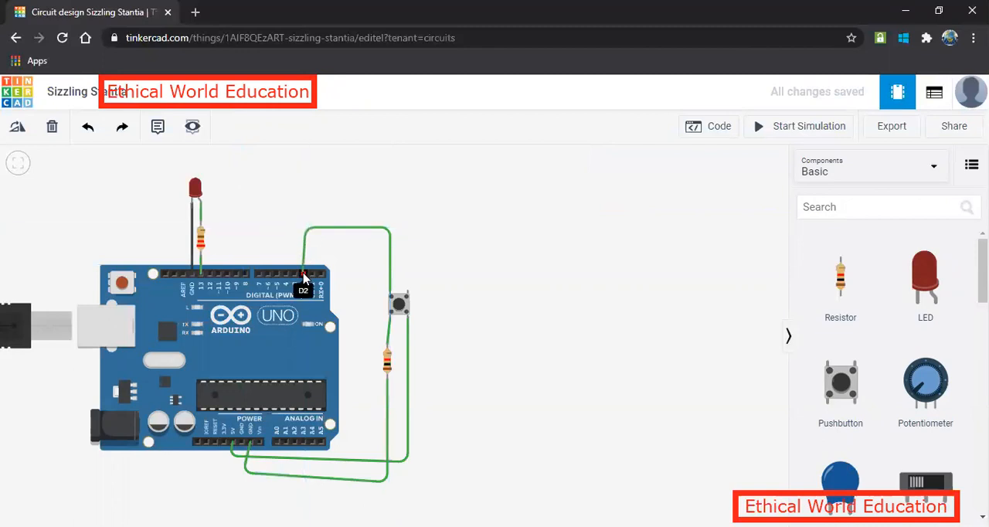
click(303, 278)
click(518, 285)
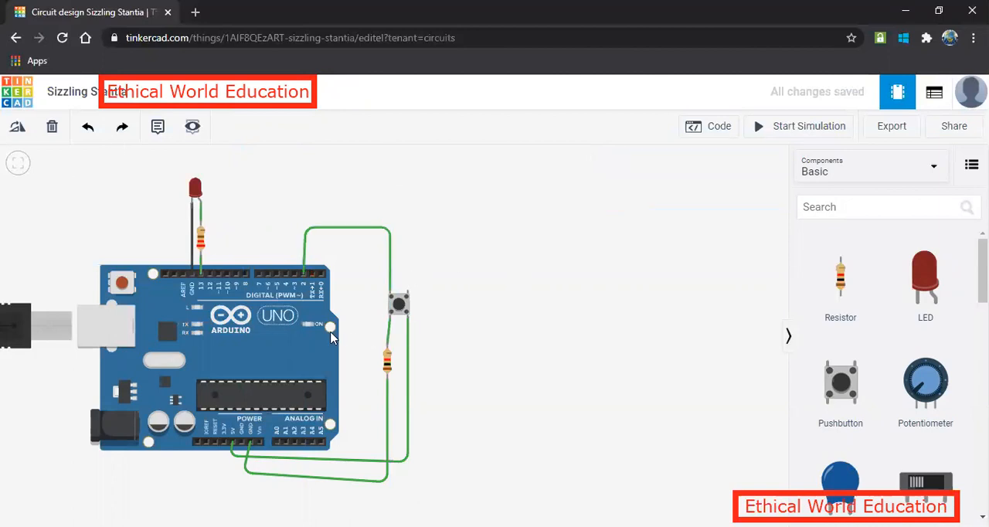
Open the block code editor, widen it, and delete all the default Blink program blocks.
click(705, 126)
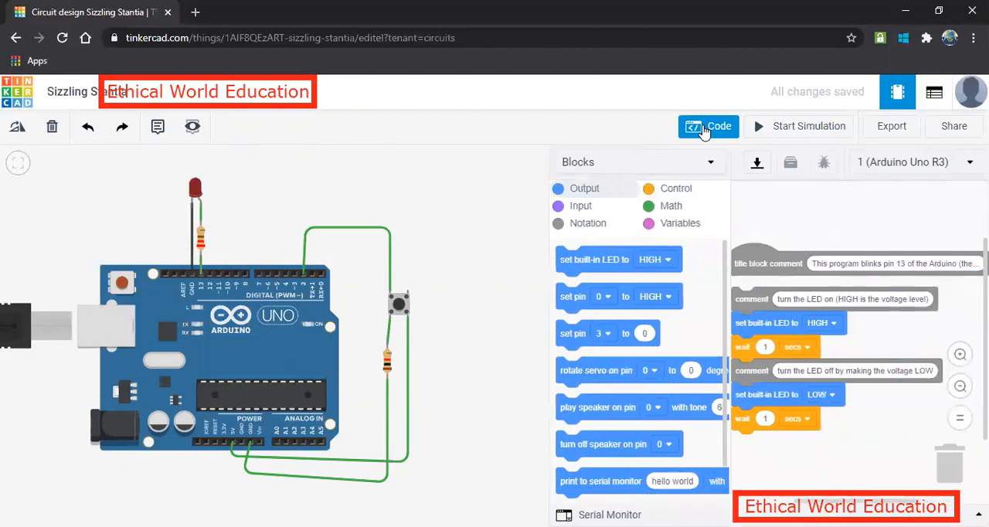
drag(548, 169, 416, 170)
drag(621, 310, 944, 441)
drag(794, 376, 948, 459)
drag(626, 263, 931, 454)
drag(810, 445, 951, 458)
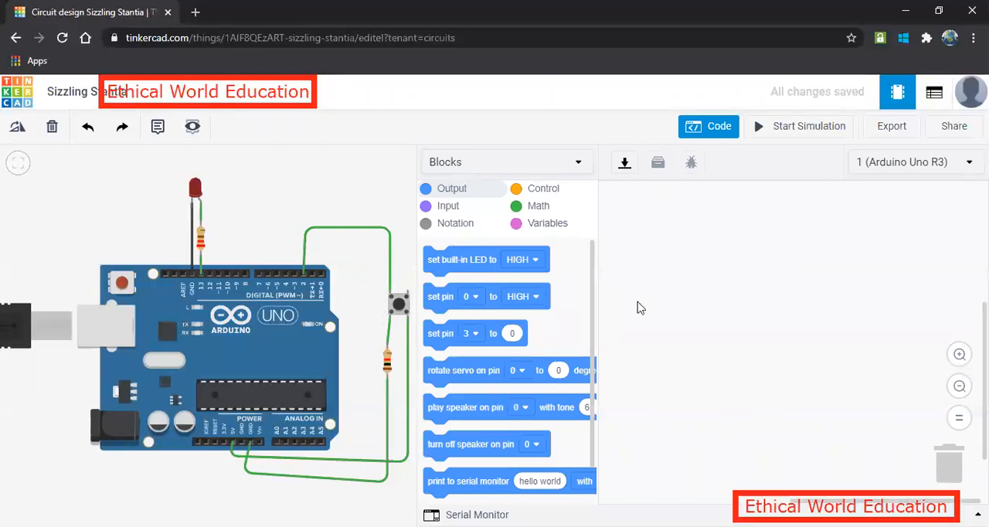
Create a new variable named ButtonState.
click(546, 225)
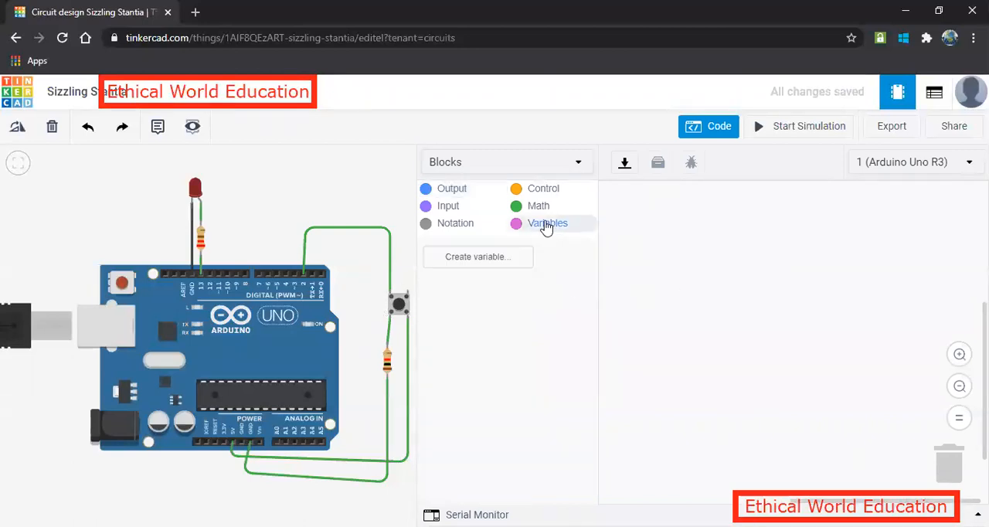
click(469, 261)
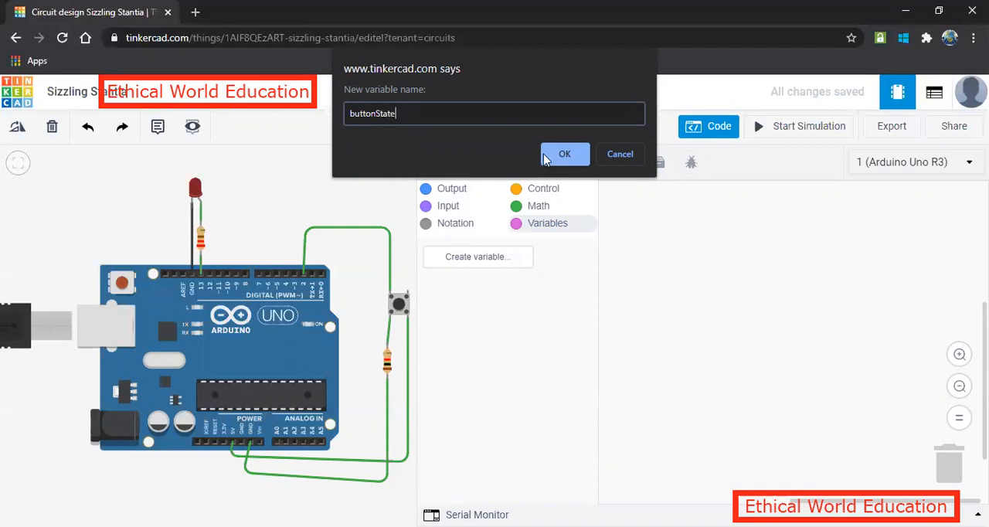
key(BackSpace)
text(B)
click(570, 152)
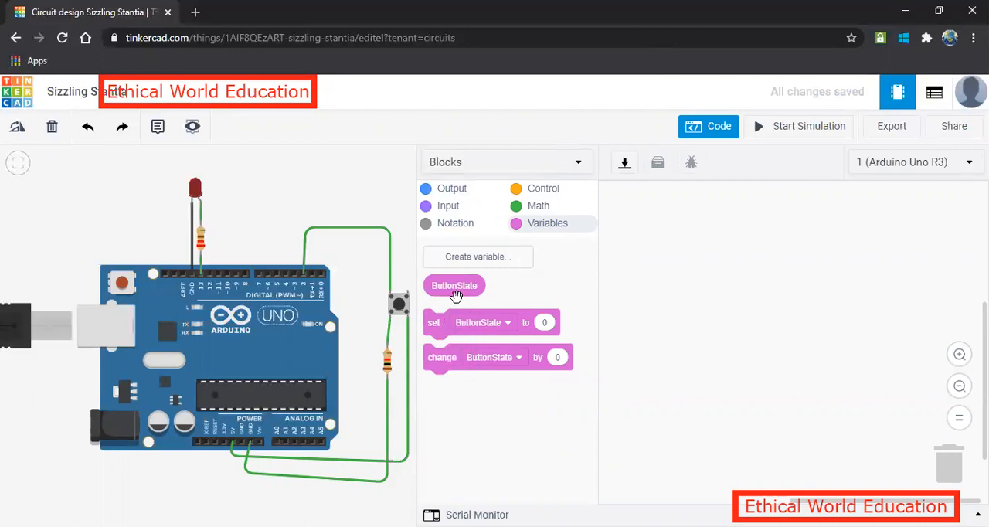
Add a block that sets ButtonState to the digital reading of pin 2.
drag(452, 328, 643, 225)
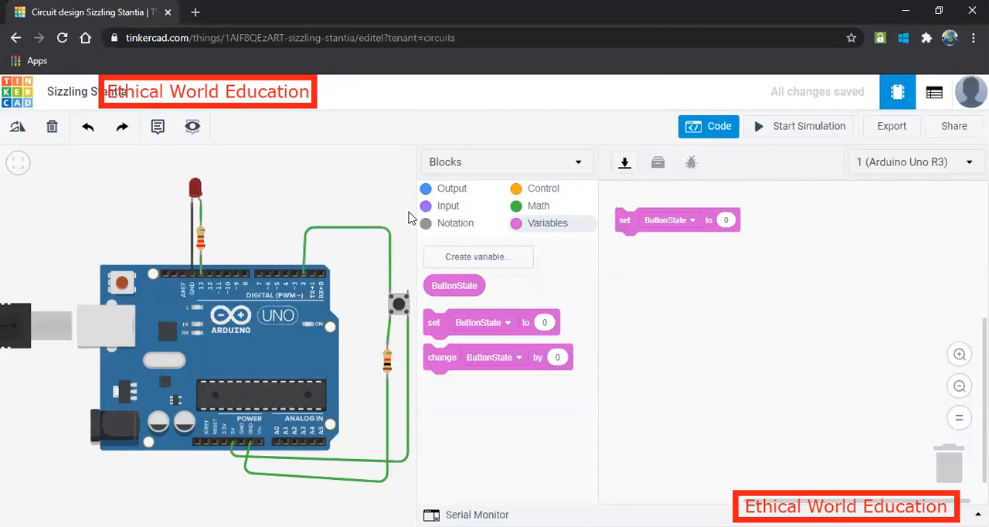
click(444, 207)
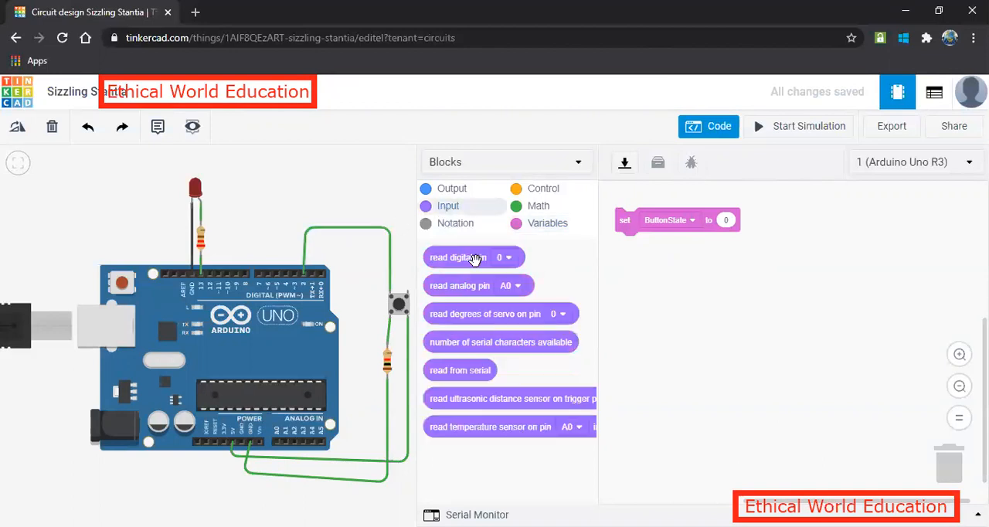
drag(473, 258, 754, 224)
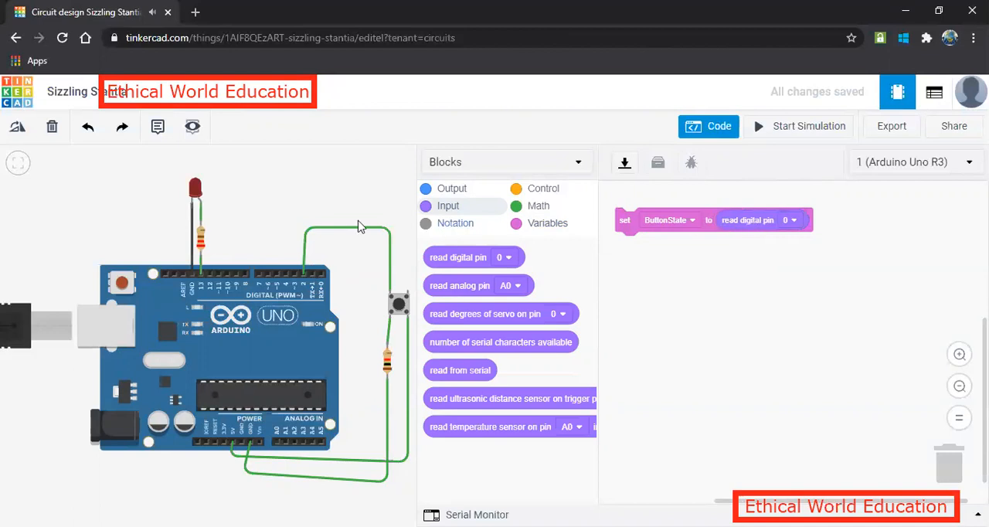
click(792, 221)
click(769, 288)
Attach an if-then-else block beneath the ButtonState assignment and place a comparison block in its condition.
click(540, 191)
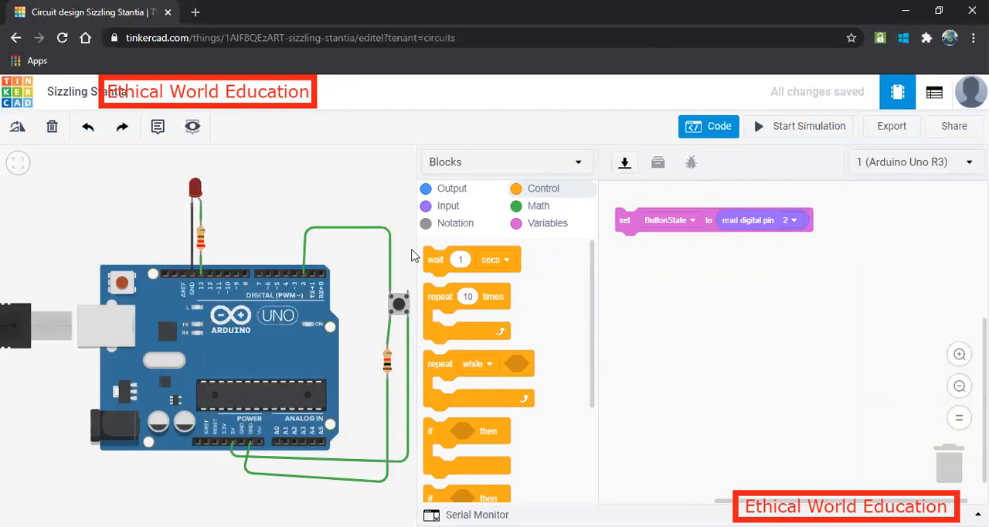
scroll(471, 375, down, 2)
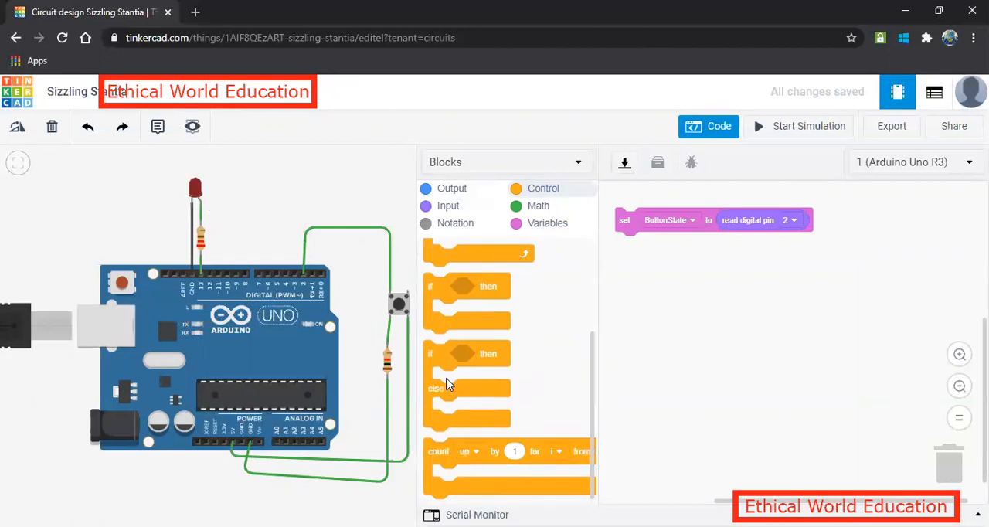
drag(443, 384, 635, 277)
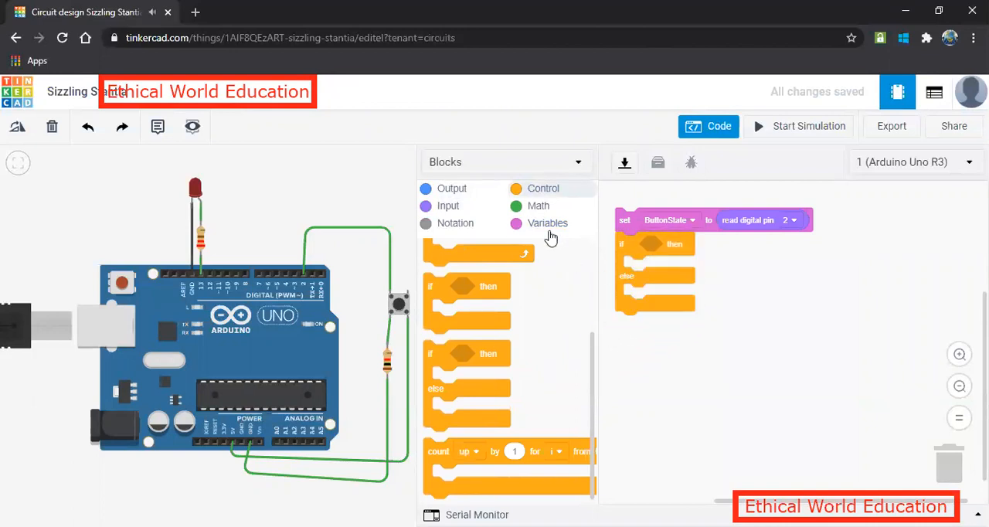
click(539, 207)
drag(452, 288, 668, 247)
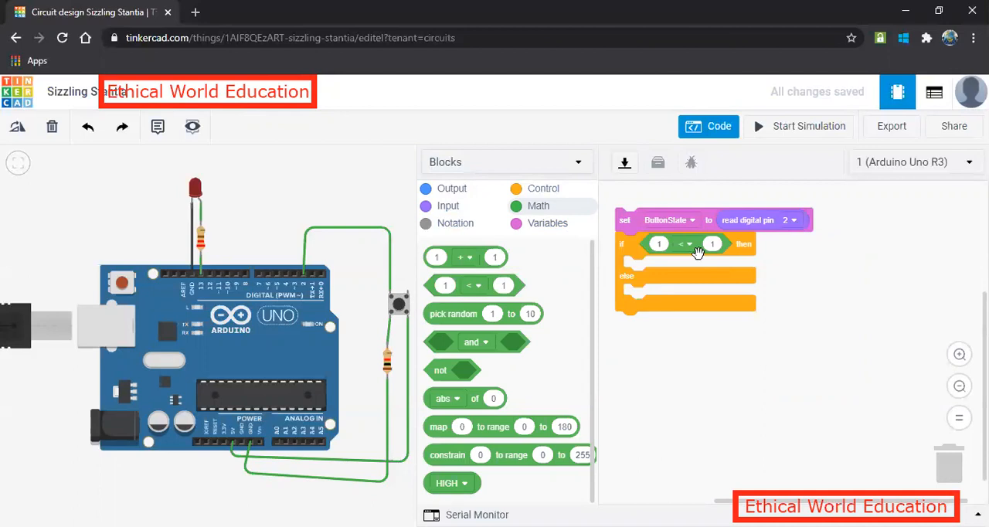
Complete the if condition so it tests whether the digital reading of pin 2 equals 1.
click(398, 306)
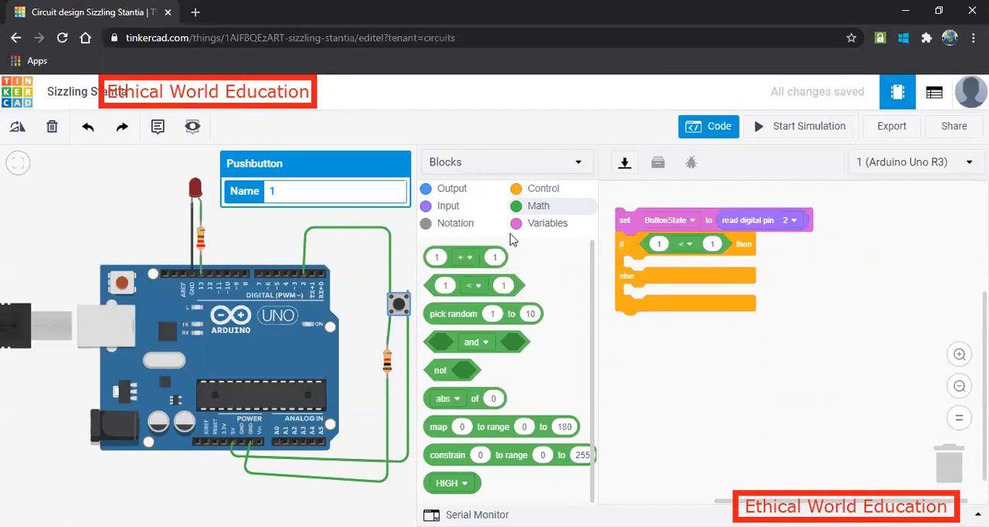
click(452, 205)
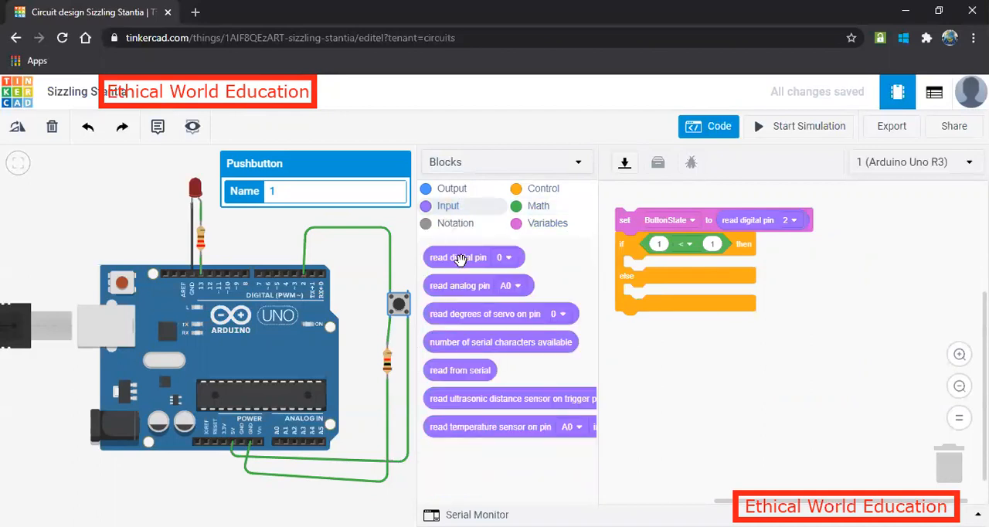
drag(461, 261, 682, 249)
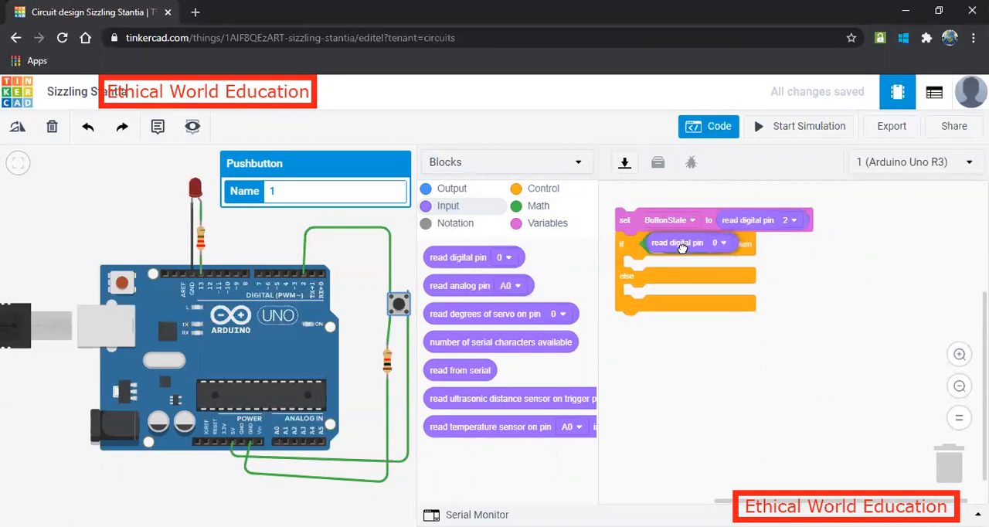
click(725, 245)
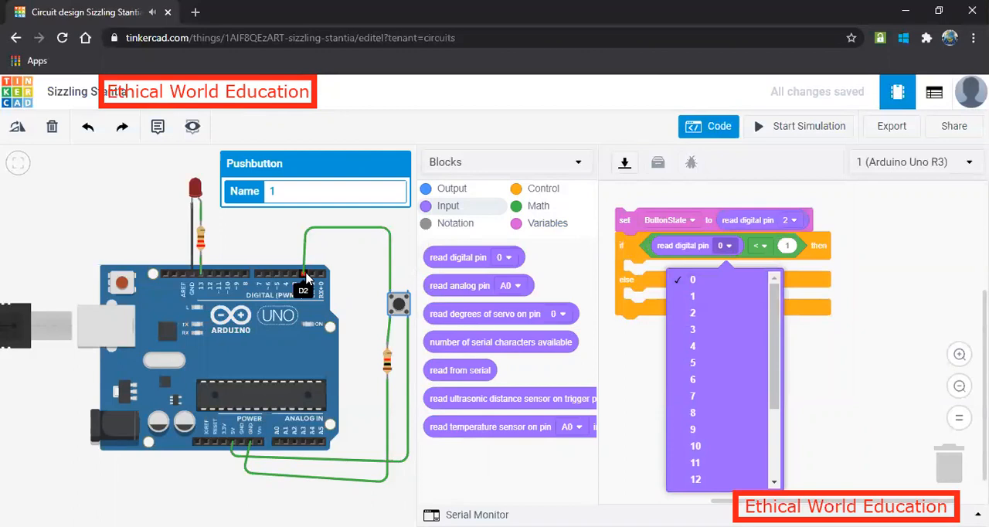
click(694, 312)
click(762, 247)
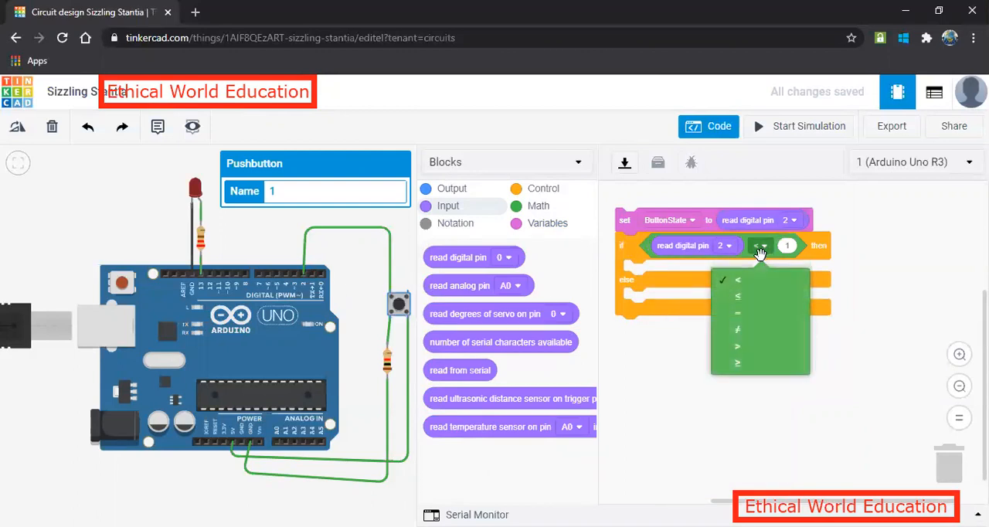
click(749, 314)
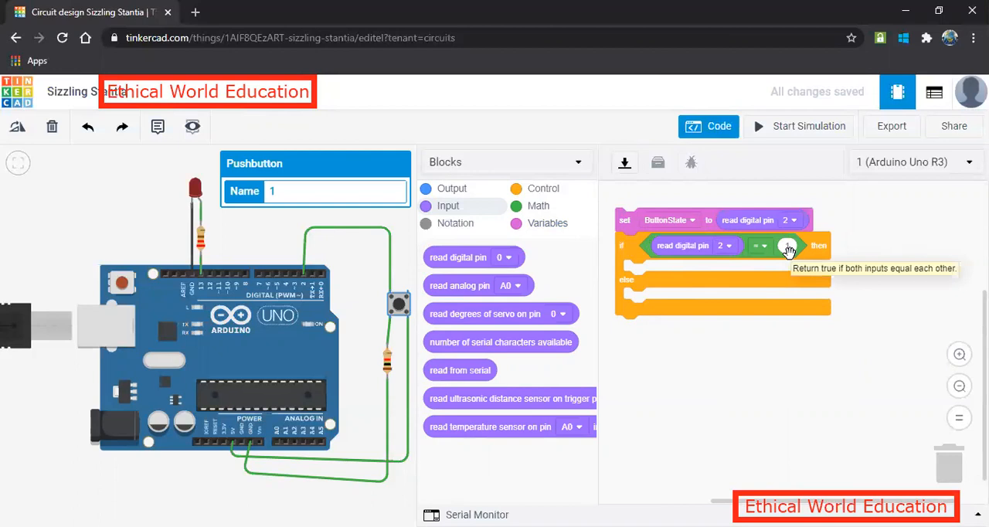
Add an output block to the then branch that sets pin 13 to HIGH.
click(453, 190)
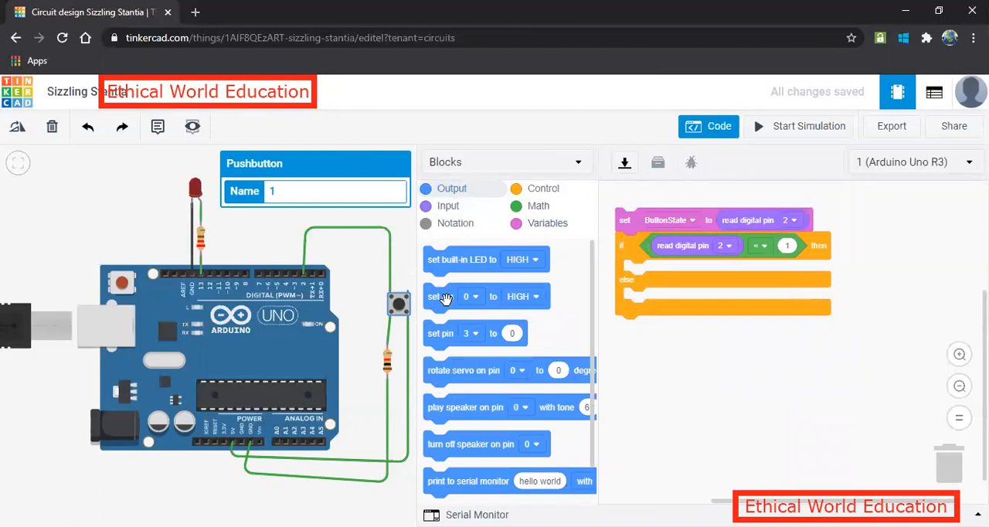
drag(442, 300, 639, 272)
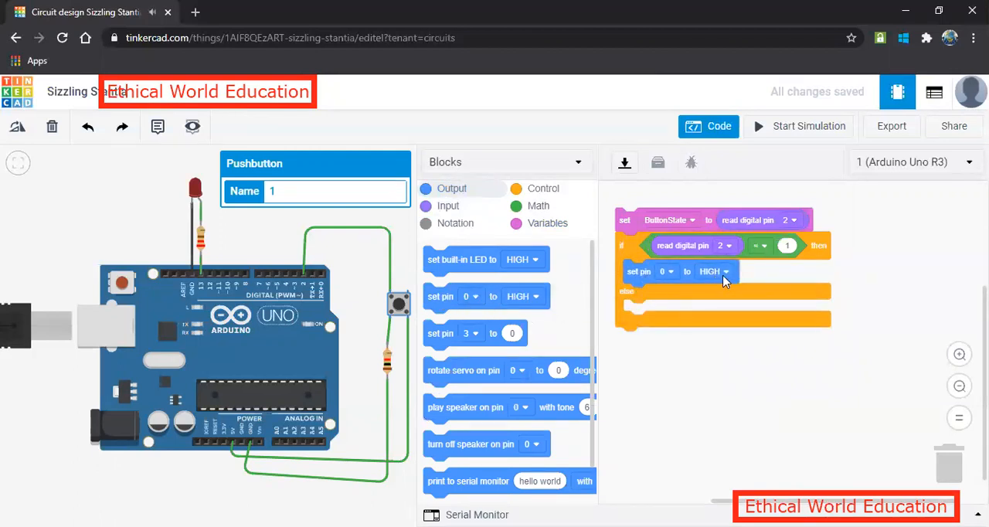
click(196, 189)
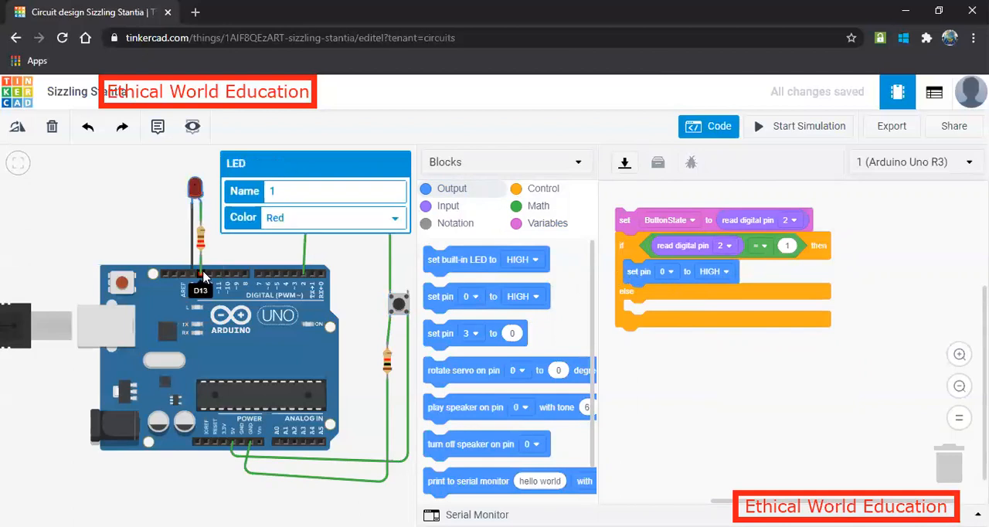
click(667, 272)
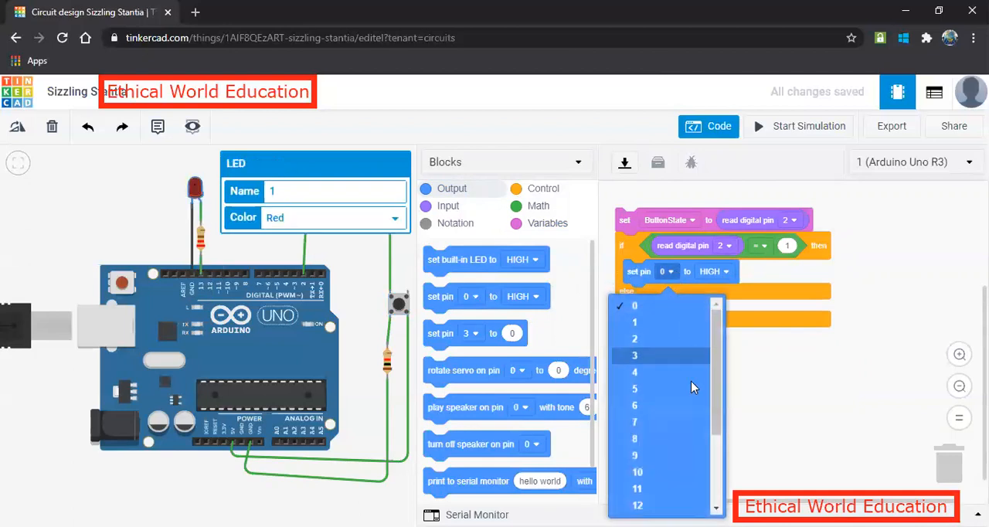
scroll(666, 471, down, 3)
click(652, 454)
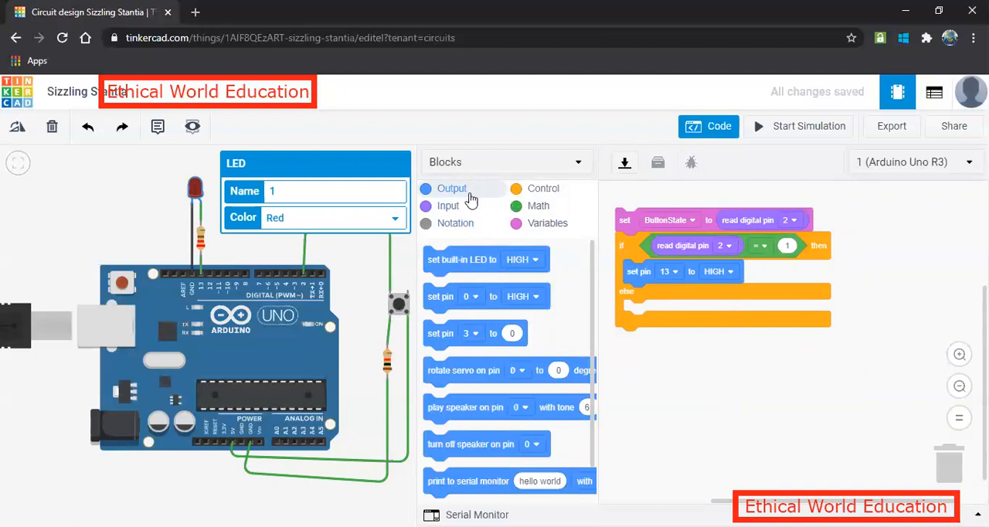
Add an output block to the else branch that sets pin 13 to LOW.
drag(476, 302, 679, 316)
click(668, 312)
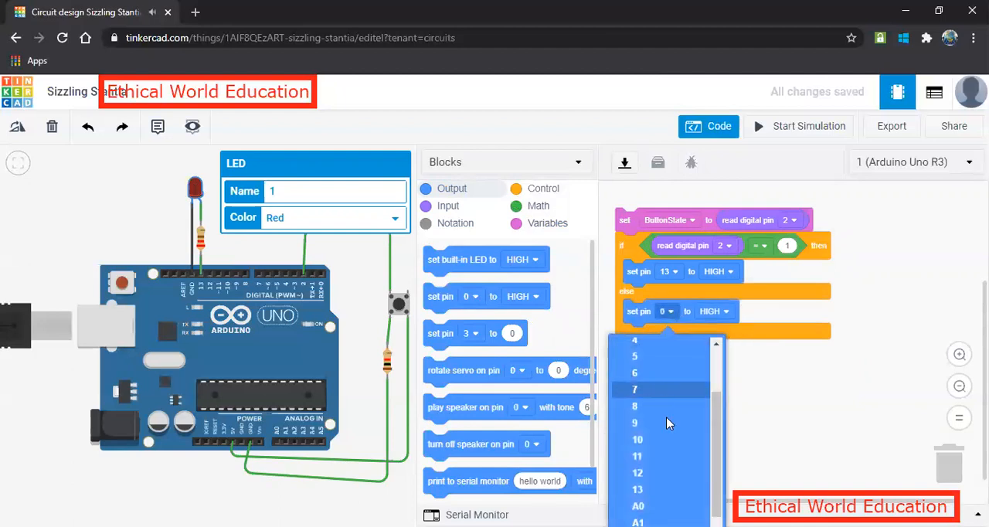
click(651, 490)
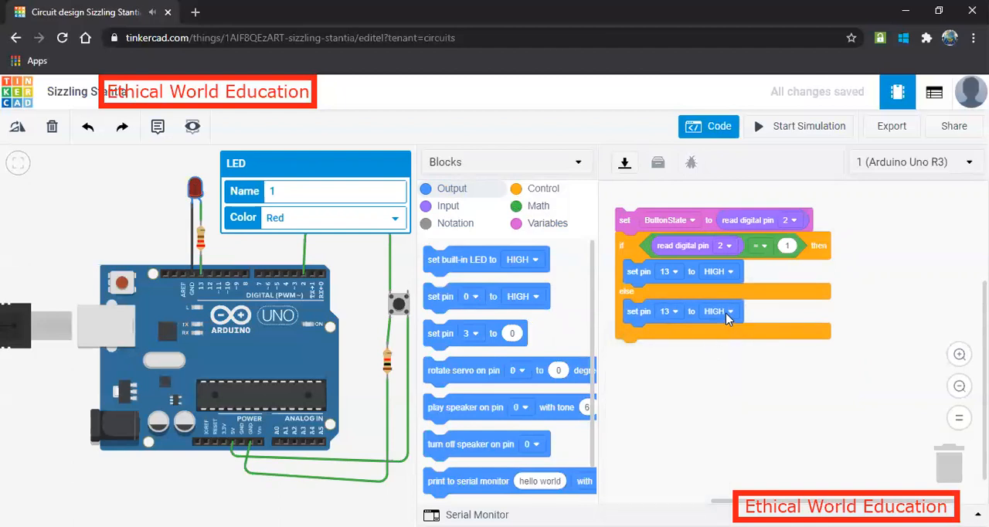
click(726, 314)
click(703, 364)
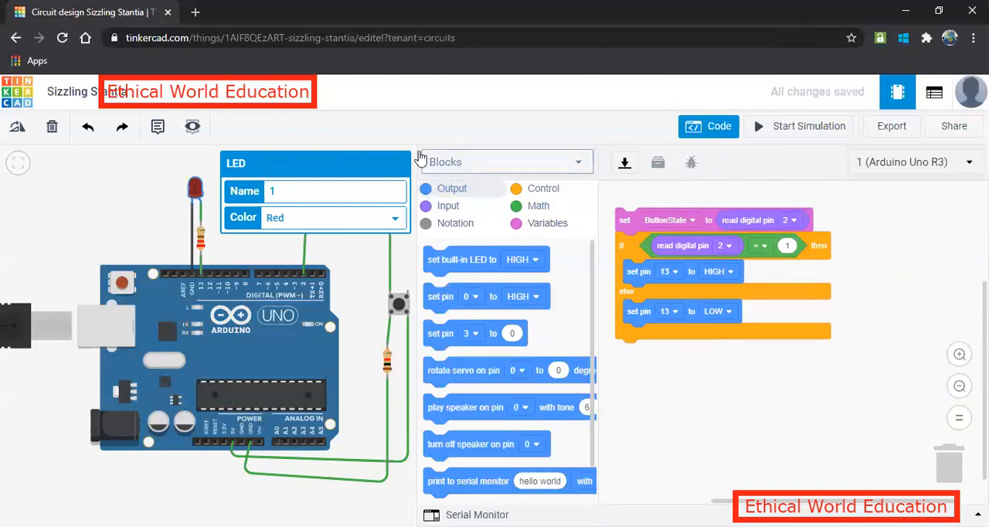
Narrow the code editor, then simulate the circuit and operate the pushbutton to test the LED.
drag(417, 160, 548, 160)
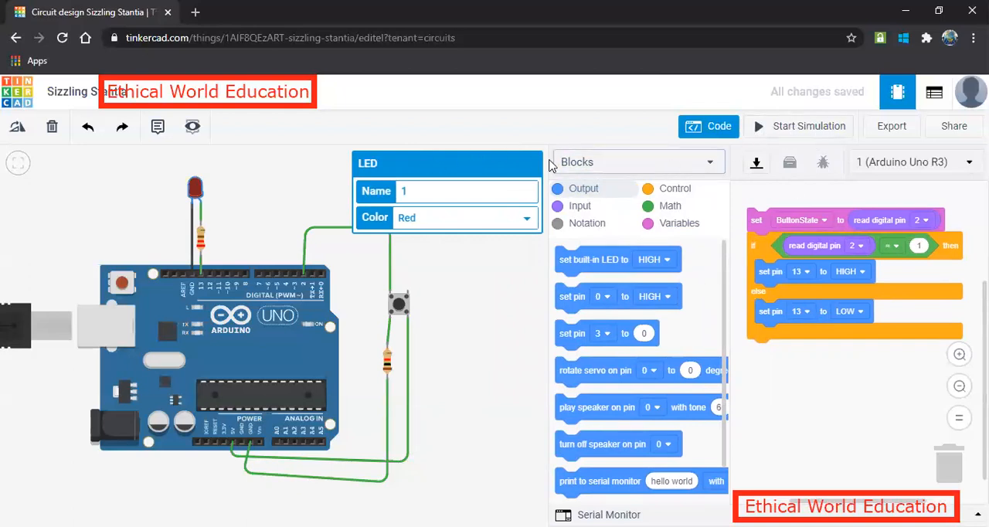
click(799, 127)
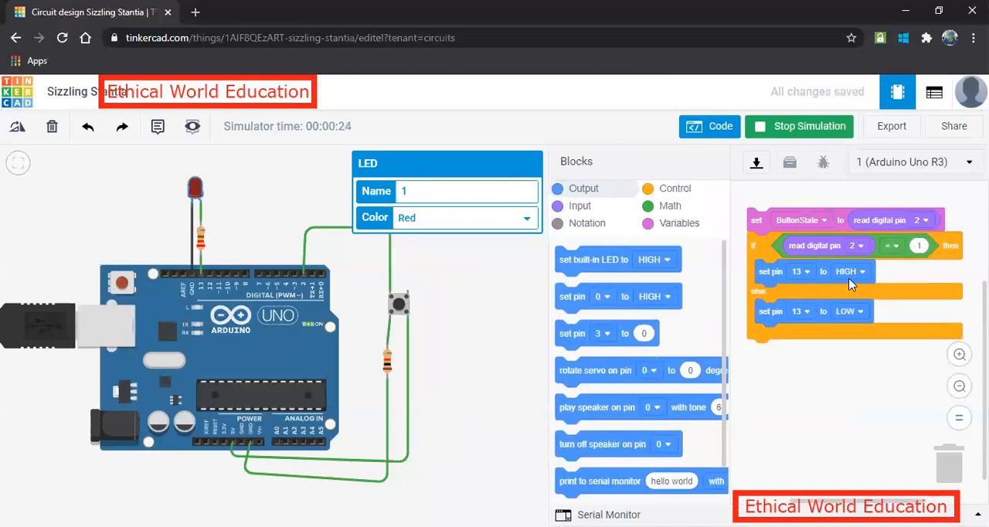
click(399, 306)
Close the code editor and stop the running simulation.
click(703, 135)
click(692, 127)
click(700, 128)
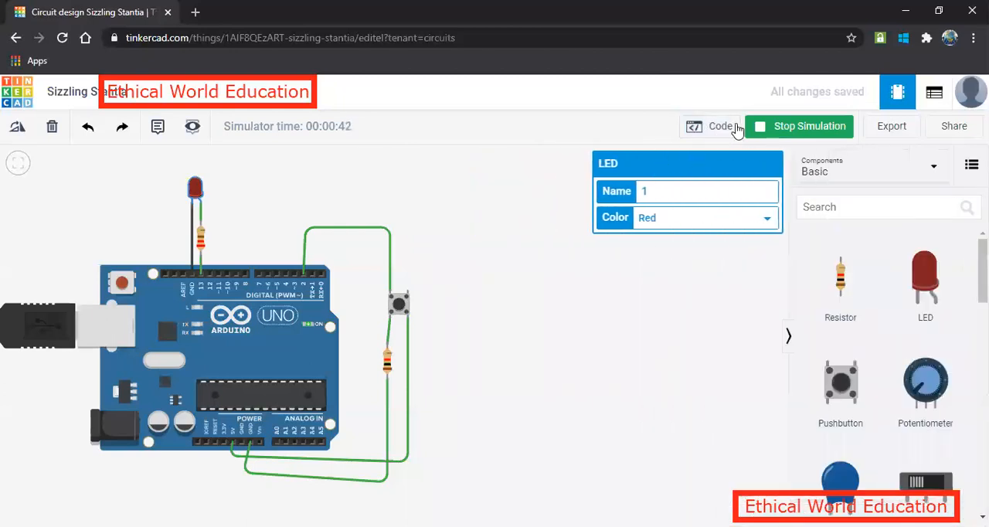
click(798, 131)
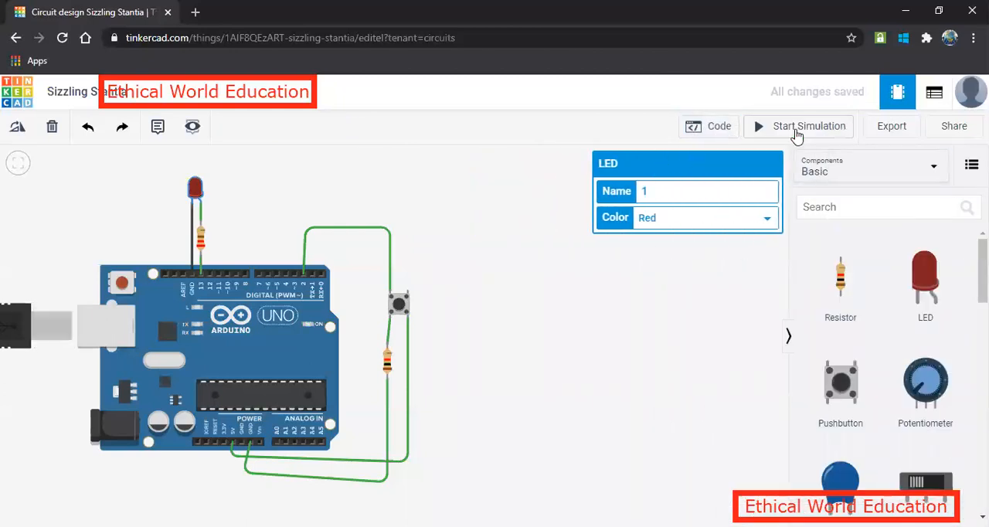
Reopen the code editor, switch it to the Text view, and select the entire program code.
click(714, 133)
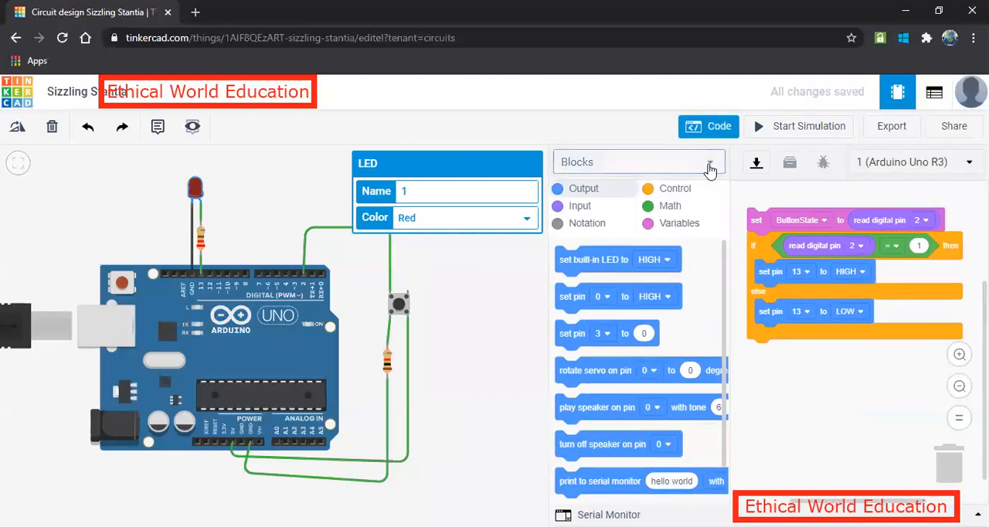
click(707, 165)
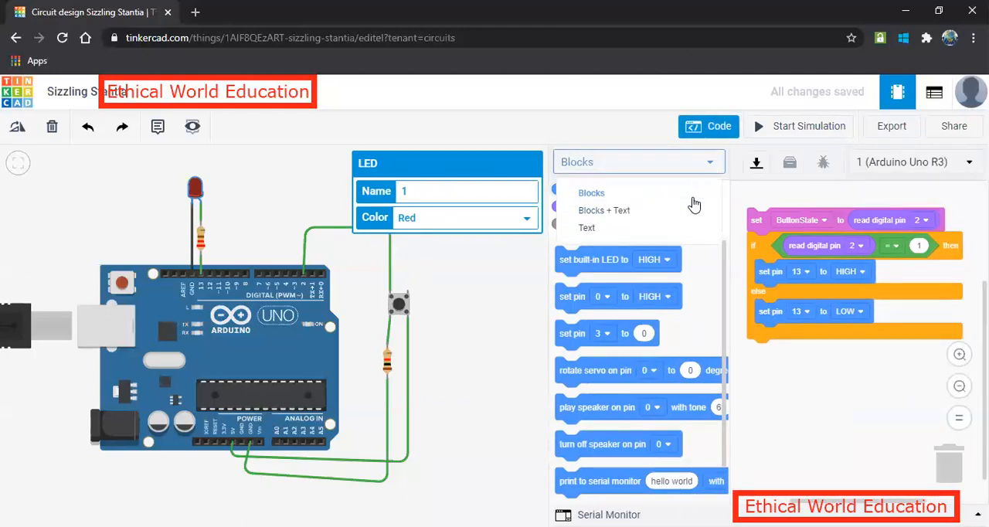
click(590, 230)
click(503, 226)
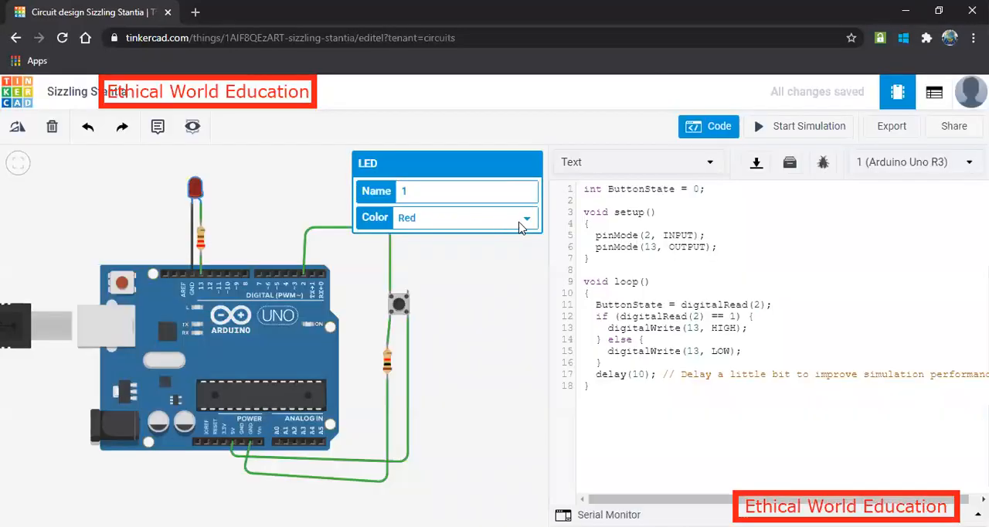
drag(599, 389, 578, 217)
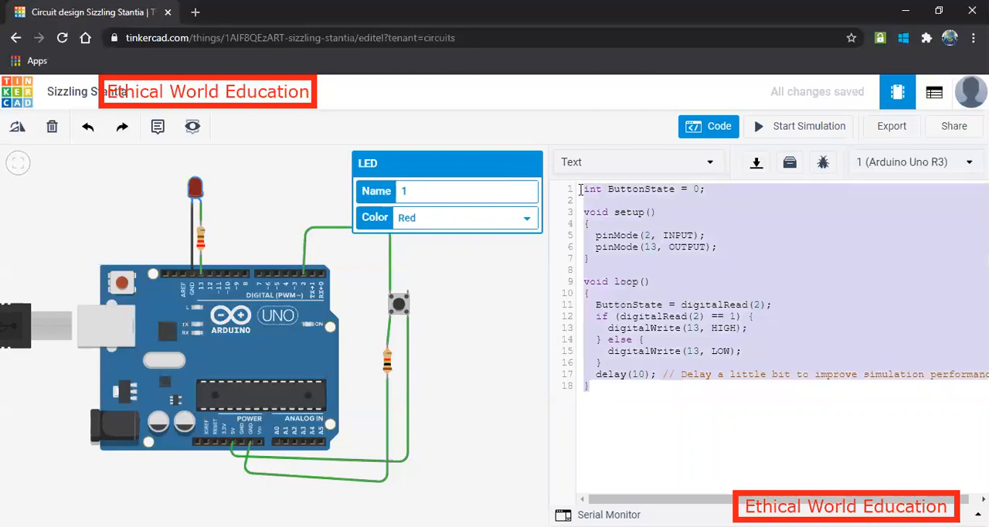